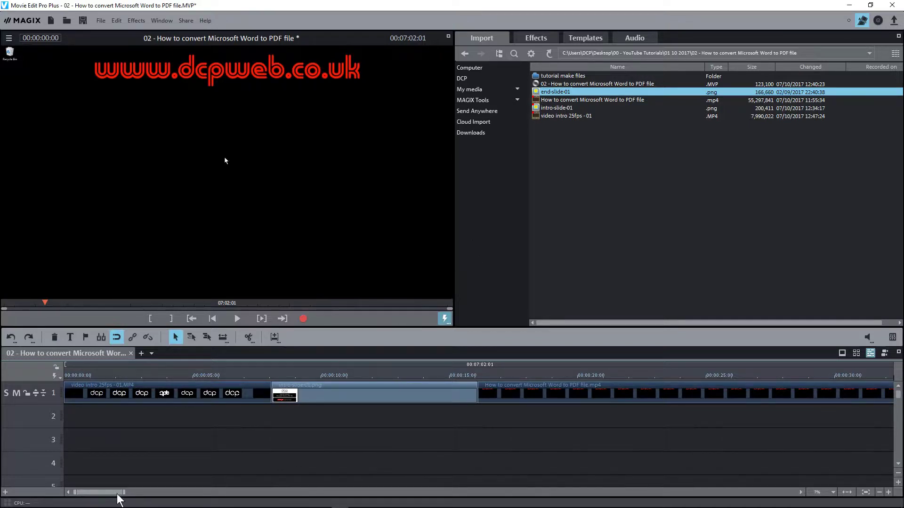
# Step: Add end-slide-01.png after the main video and lengthen it to 20 seconds, ending at 00:07:22:01
pyautogui.moveTo(118, 494); pyautogui.dragTo(816, 497)
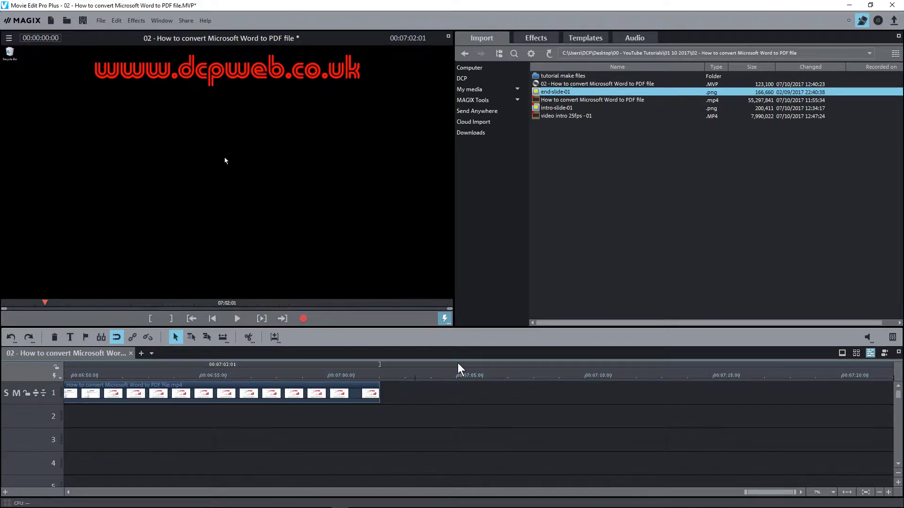
pyautogui.moveTo(548, 95); pyautogui.dragTo(462, 394)
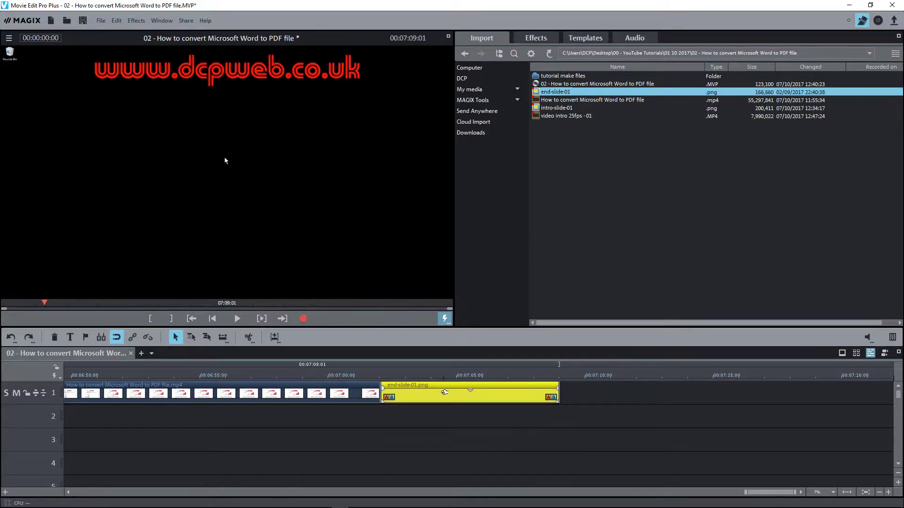
pyautogui.rightClick(444, 392)
pyautogui.click(496, 208)
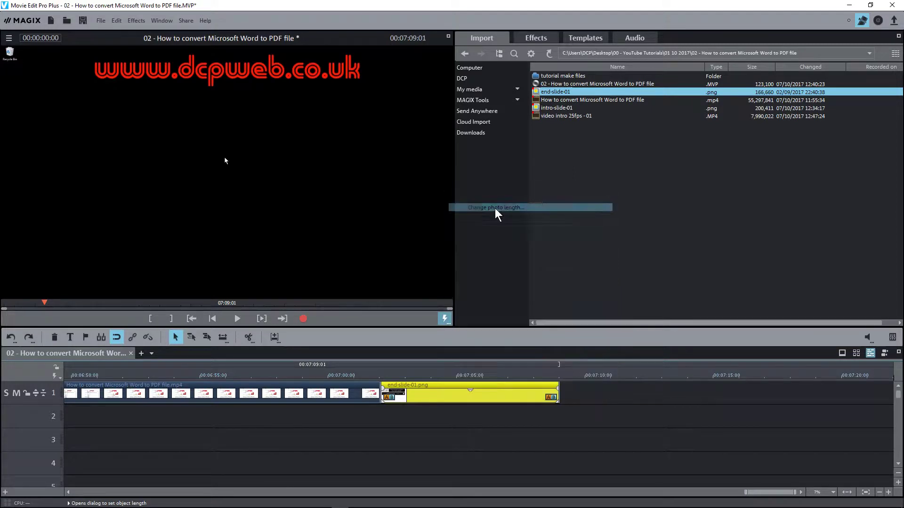
pyautogui.moveTo(411, 253); pyautogui.dragTo(489, 253)
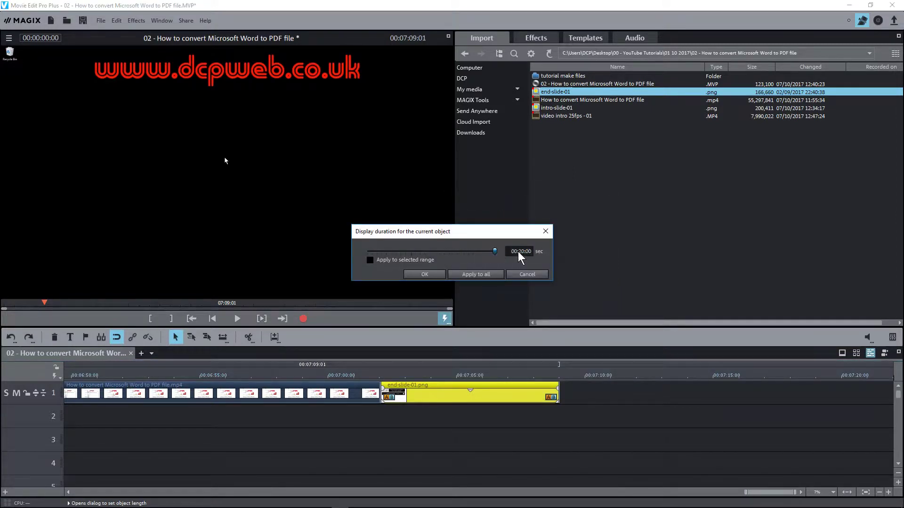
pyautogui.click(428, 275)
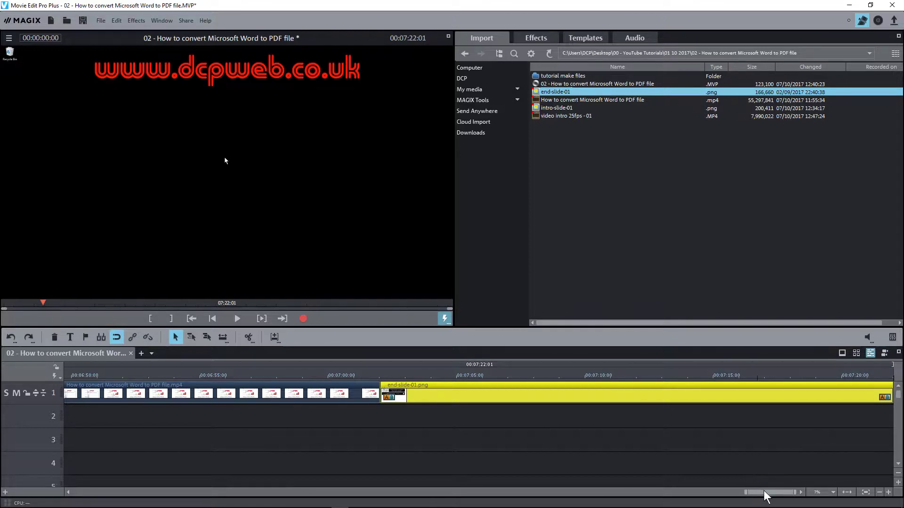
# Step: Return to the start of the timeline and select the intro-slide-01.png clip on track 1
pyautogui.moveTo(766, 493); pyautogui.dragTo(66, 497)
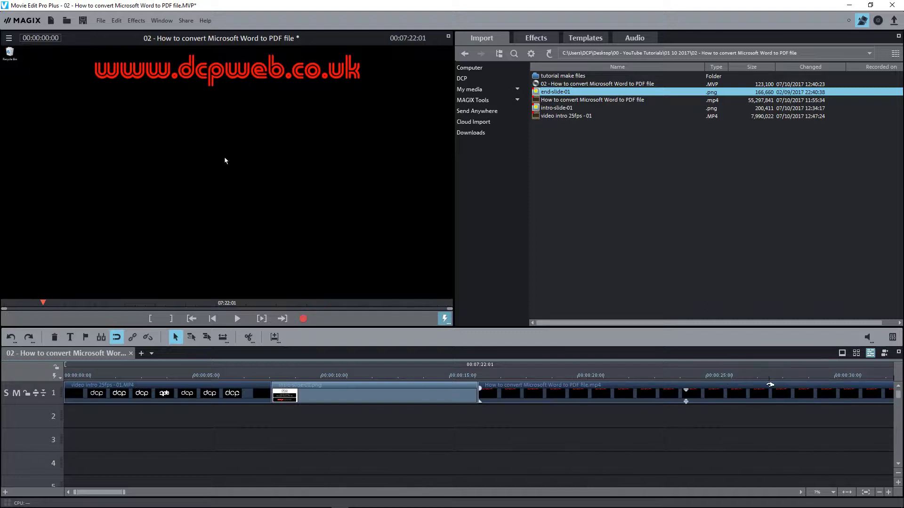
pyautogui.moveTo(115, 493)
pyautogui.mouseDown()
pyautogui.moveTo(636, 506)
pyautogui.moveTo(821, 491)
pyautogui.moveTo(616, 500)
pyautogui.moveTo(102, 493)
pyautogui.mouseUp()
pyautogui.click(352, 394)
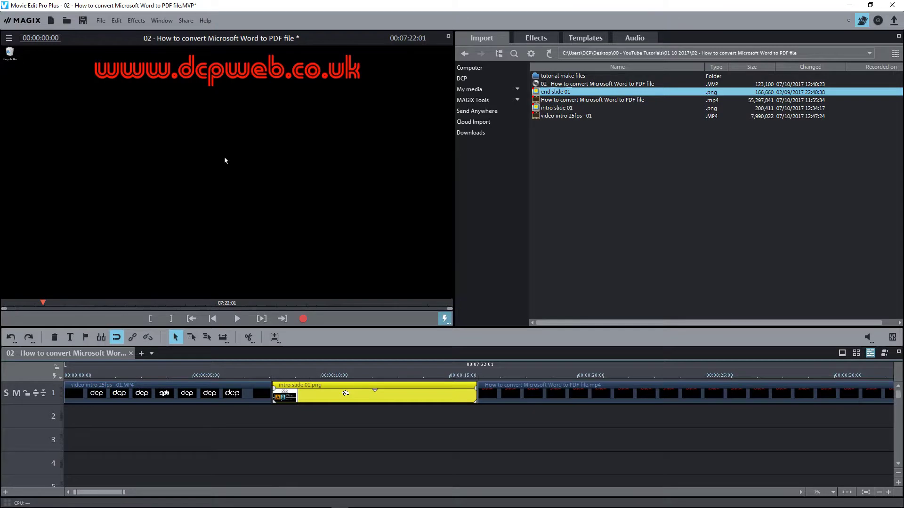
# Step: Nudge the intro slide earlier and preview playback from the end of the intro animation
pyautogui.moveTo(346, 393); pyautogui.dragTo(331, 394)
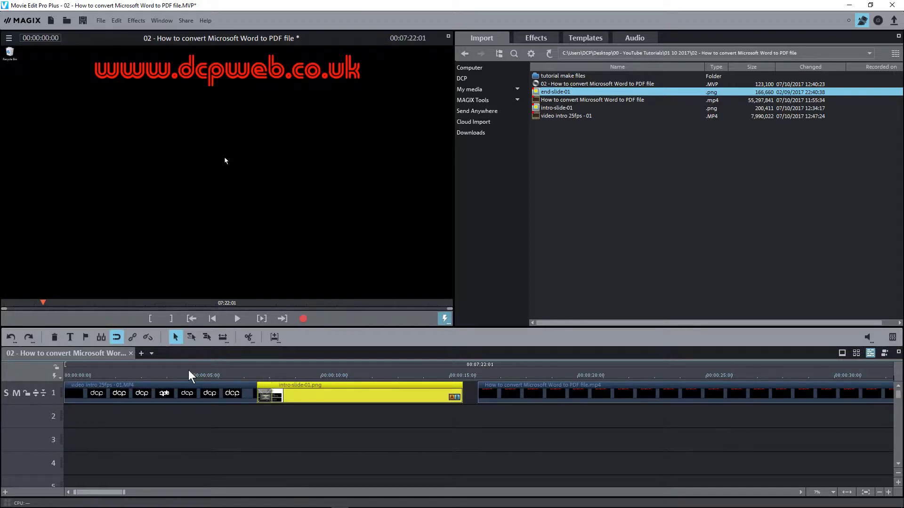
pyautogui.click(198, 378)
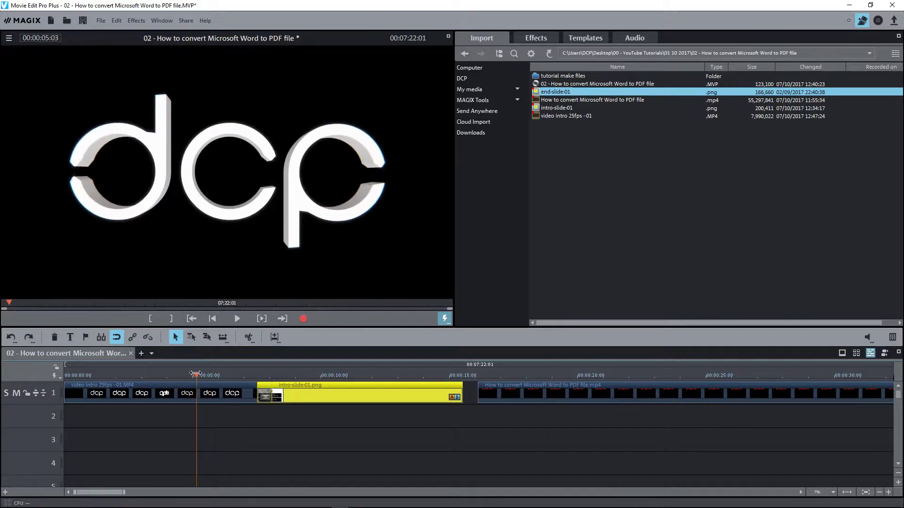
pyautogui.click(238, 319)
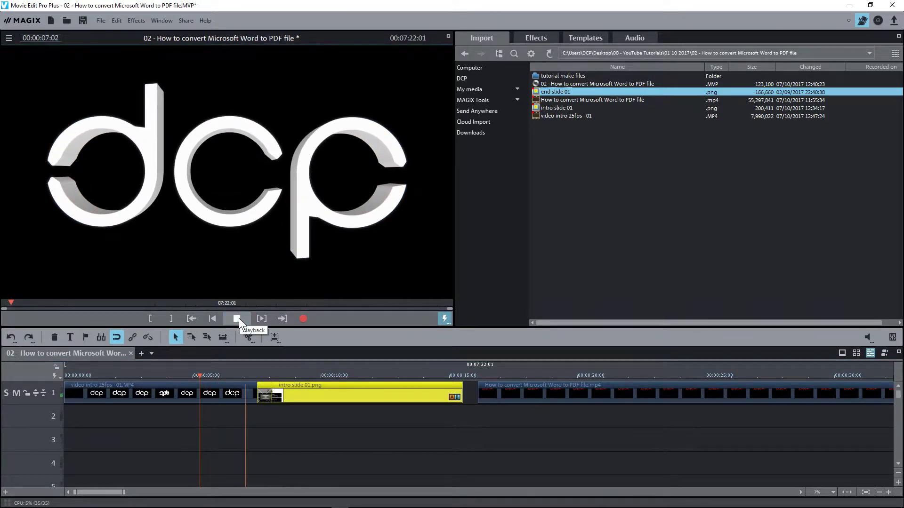
pyautogui.click(238, 319)
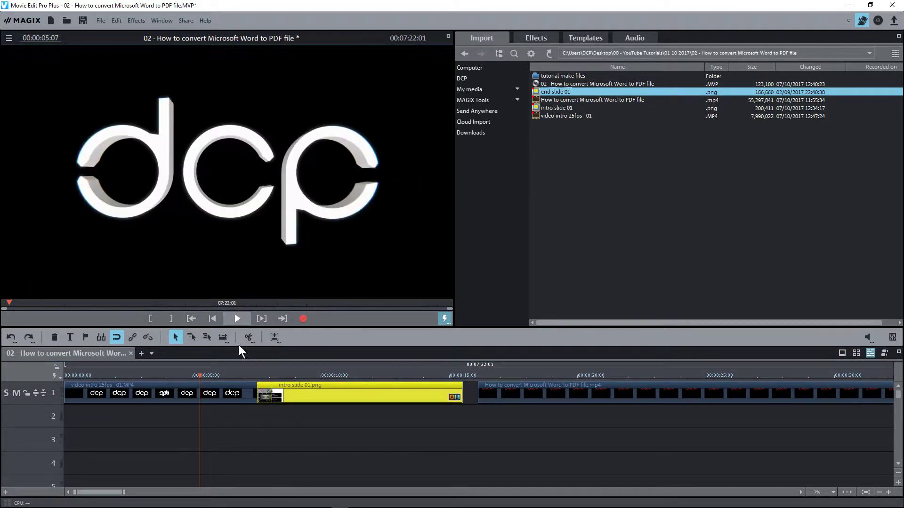
# Step: Try overlapping the intro slide with the animation, then settle it at 00:00:07:11
pyautogui.moveTo(328, 396); pyautogui.dragTo(288, 393)
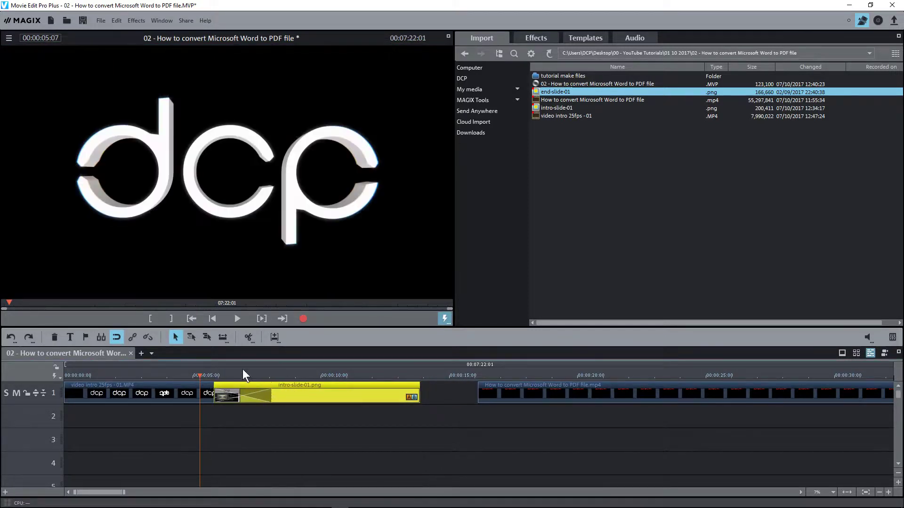
pyautogui.click(238, 323)
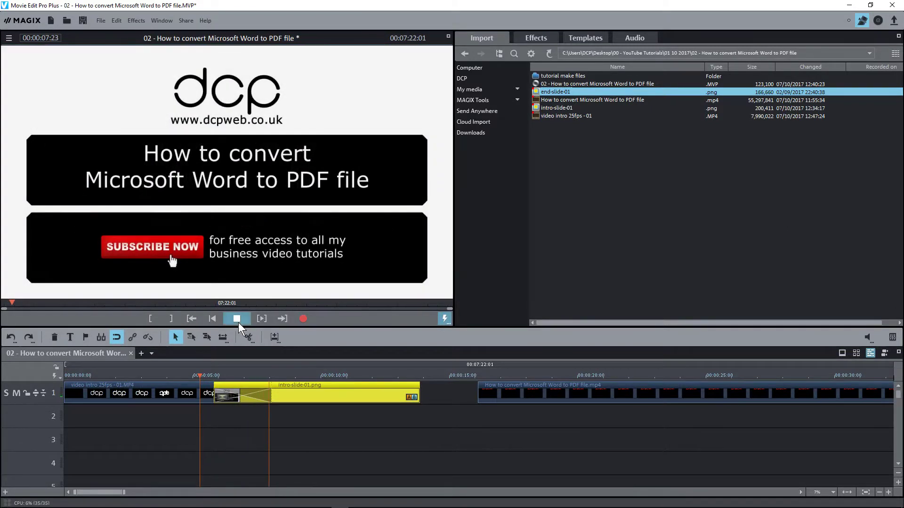
pyautogui.click(238, 323)
pyautogui.moveTo(291, 395); pyautogui.dragTo(332, 395)
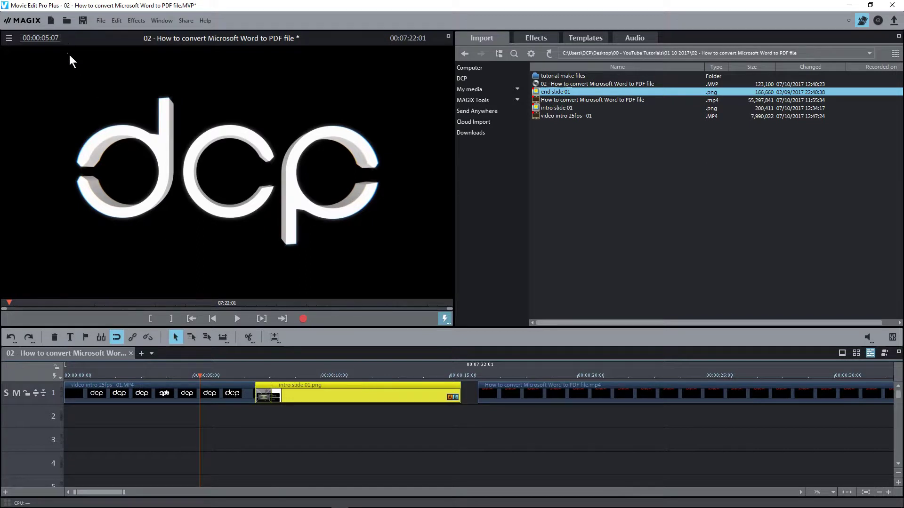
# Step: Save the project and show the Transitions category in the Templates library
pyautogui.click(78, 22)
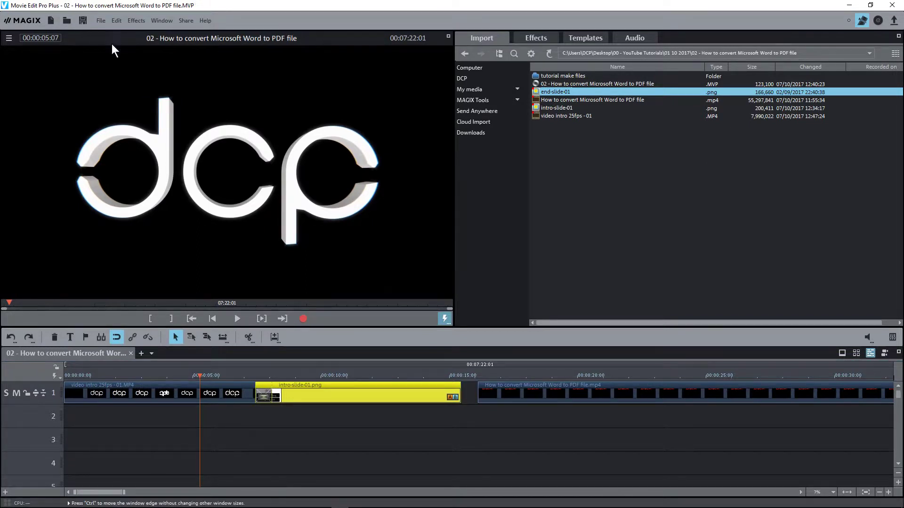
pyautogui.click(587, 37)
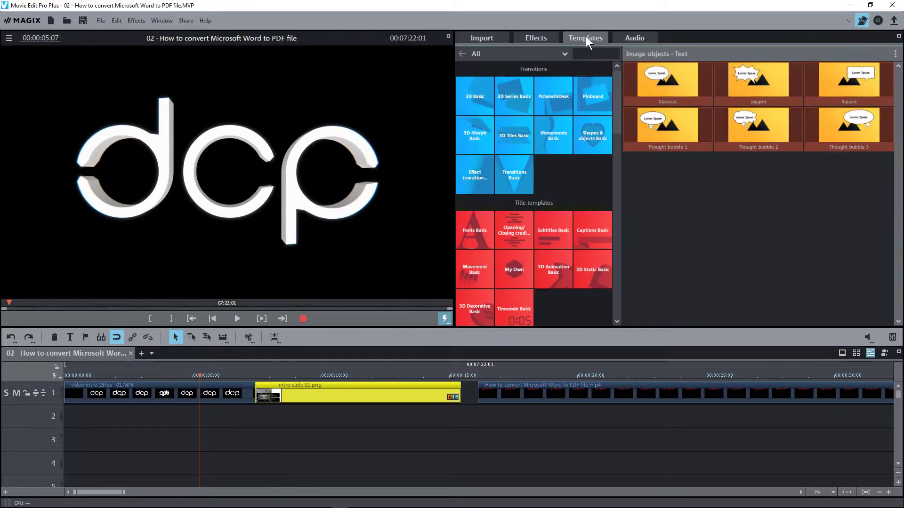
pyautogui.click(477, 51)
pyautogui.click(481, 65)
pyautogui.click(482, 52)
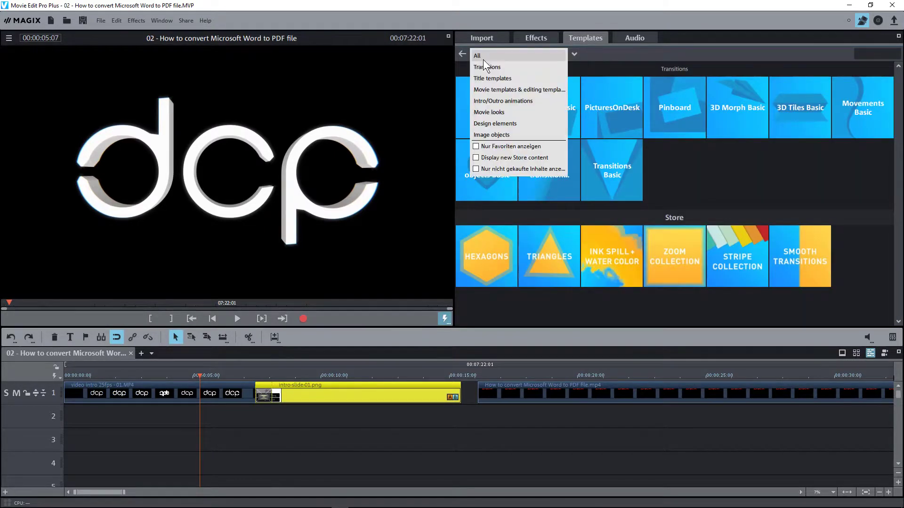
pyautogui.click(484, 65)
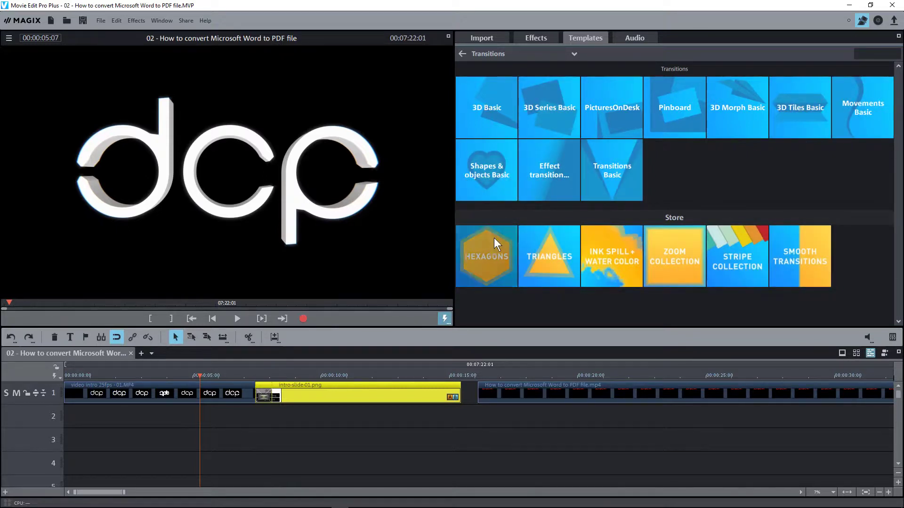
# Step: Open the Shapes & objects Basic transitions and preview the Fire transition
pyautogui.click(487, 166)
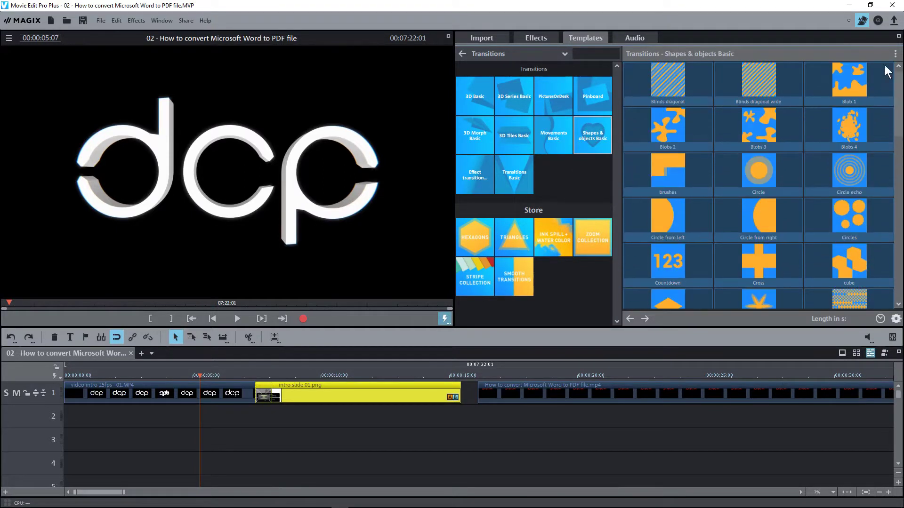
pyautogui.moveTo(896, 94); pyautogui.dragTo(893, 153)
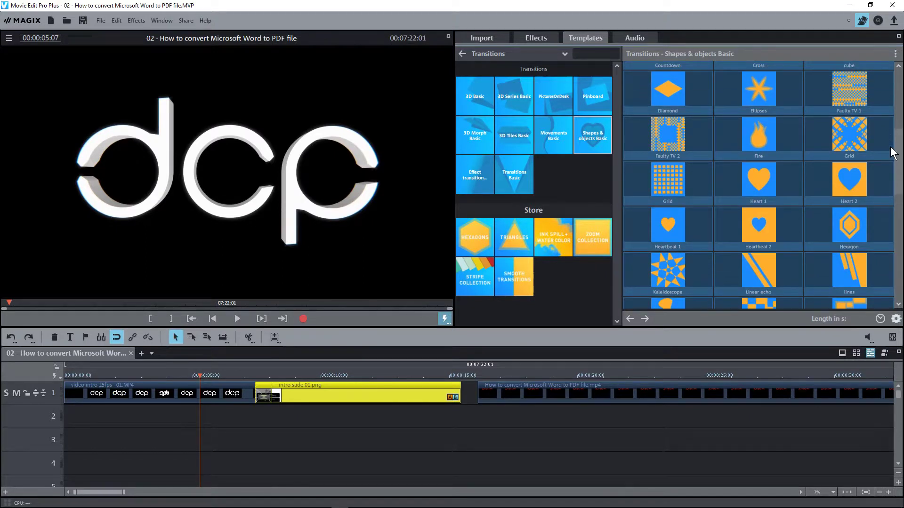
pyautogui.moveTo(733, 139)
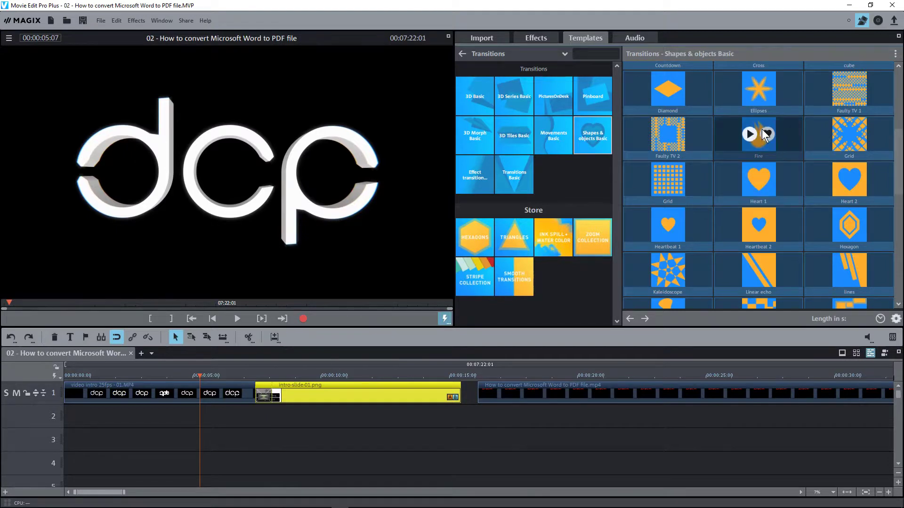
pyautogui.click(749, 135)
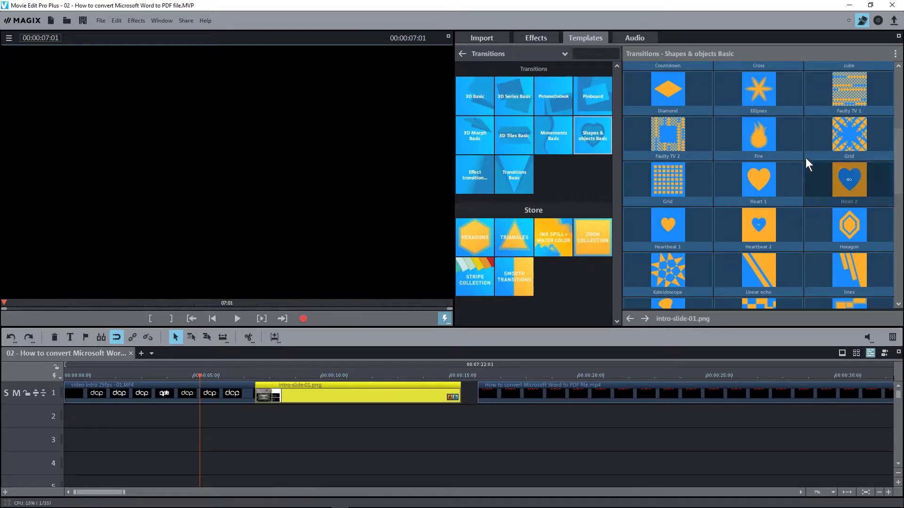
pyautogui.moveTo(742, 137)
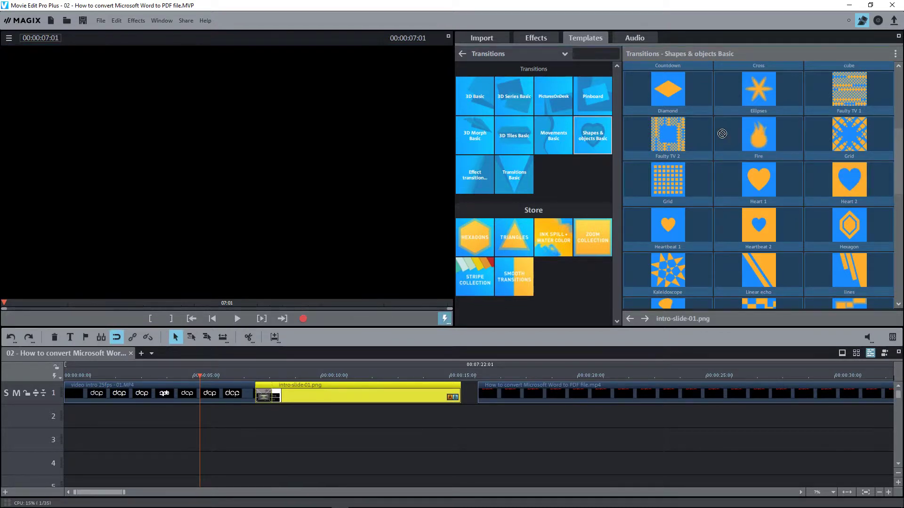
# Step: Apply the Fire transition between the intro animation and intro slide, then play it back
pyautogui.moveTo(722, 134); pyautogui.dragTo(258, 386)
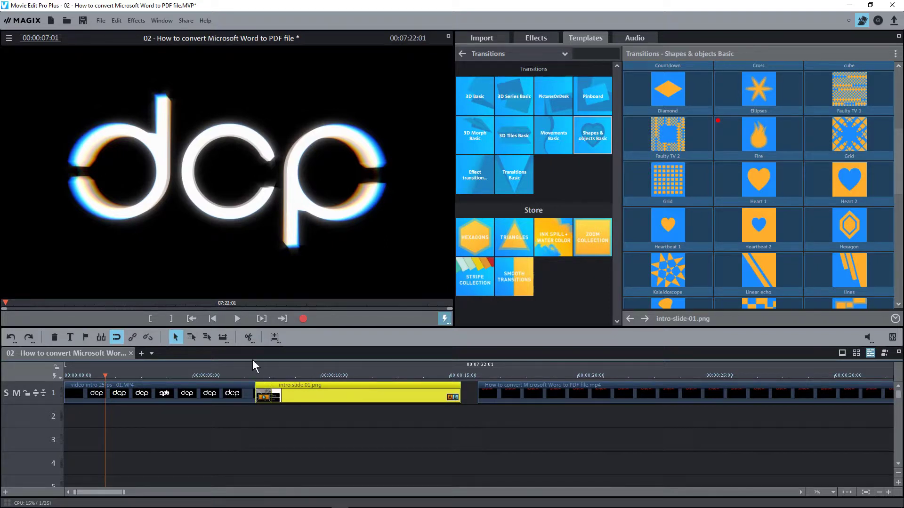
pyautogui.click(222, 378)
pyautogui.click(237, 319)
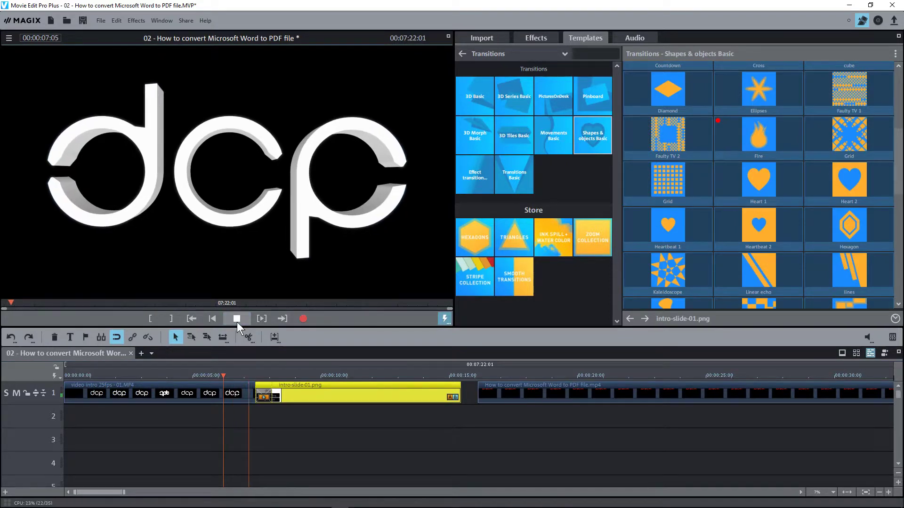
pyautogui.click(237, 318)
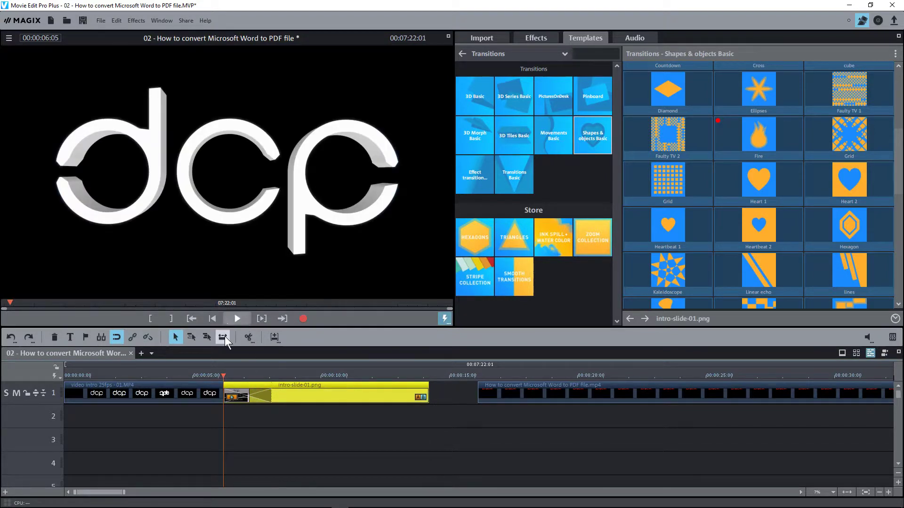
# Step: Preview the Fire transition again and shift the intro slide later to shorten the overlap
pyautogui.moveTo(225, 376); pyautogui.dragTo(217, 376)
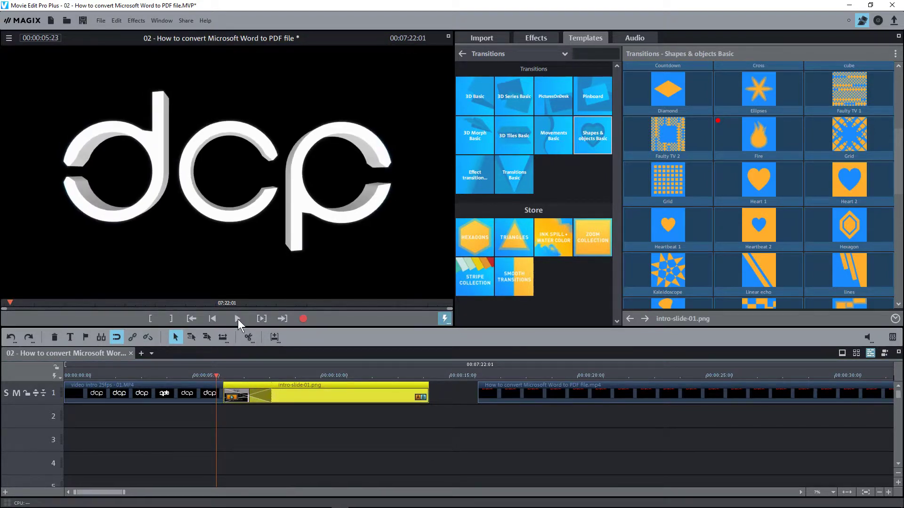
pyautogui.click(238, 319)
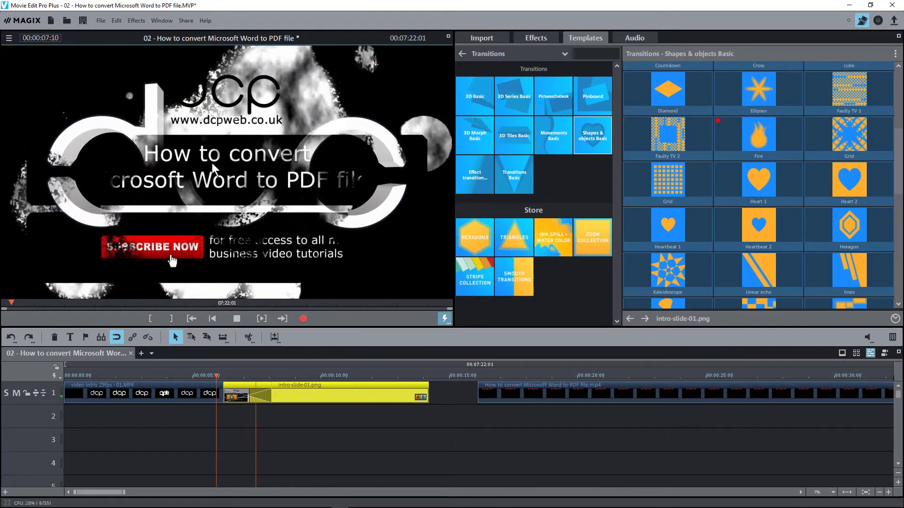
pyautogui.click(237, 319)
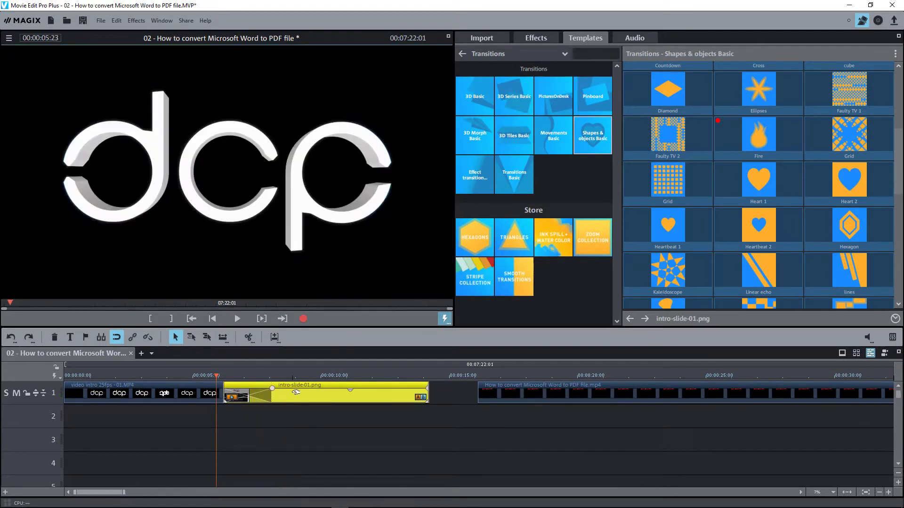
pyautogui.moveTo(300, 390)
pyautogui.mouseDown()
pyautogui.moveTo(323, 392)
pyautogui.moveTo(312, 392)
pyautogui.mouseUp()
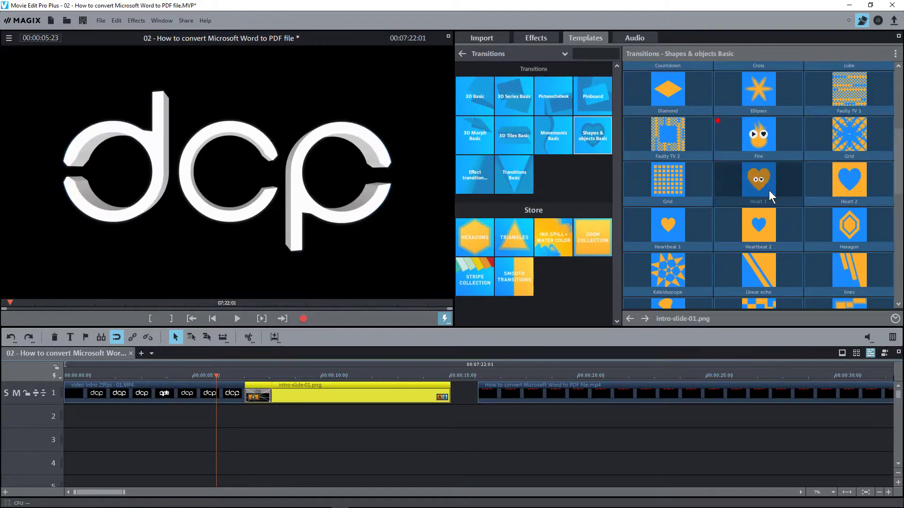
# Step: Find the Circle transition in the Shapes & objects grid and preview its demo
pyautogui.scroll(2, 772, 207)
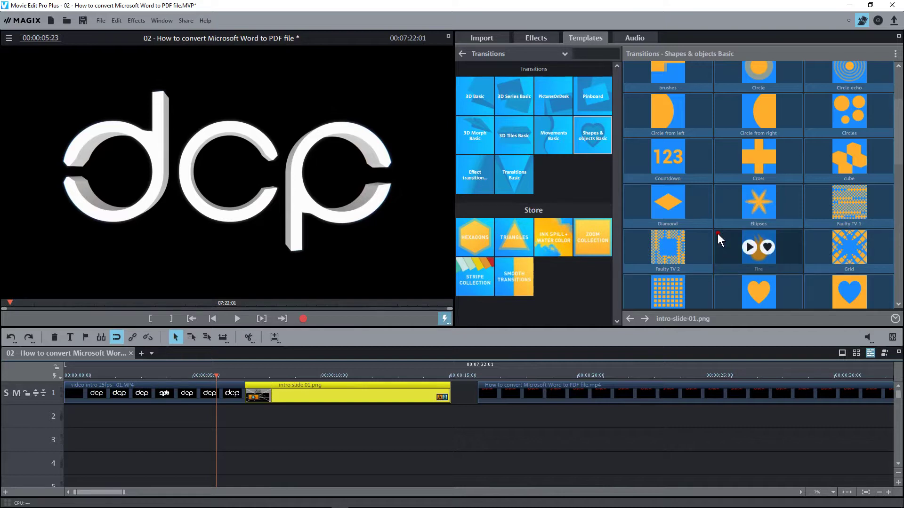
pyautogui.scroll(2, 720, 236)
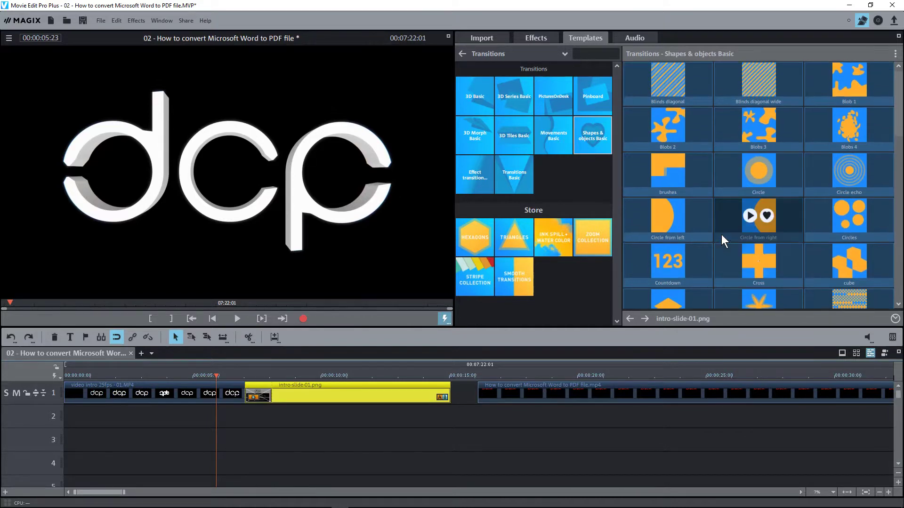
pyautogui.click(747, 168)
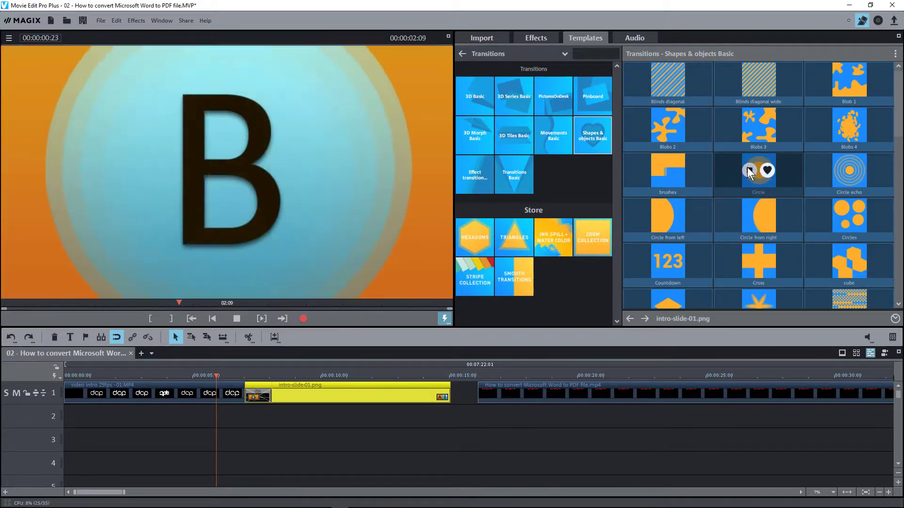
pyautogui.click(747, 169)
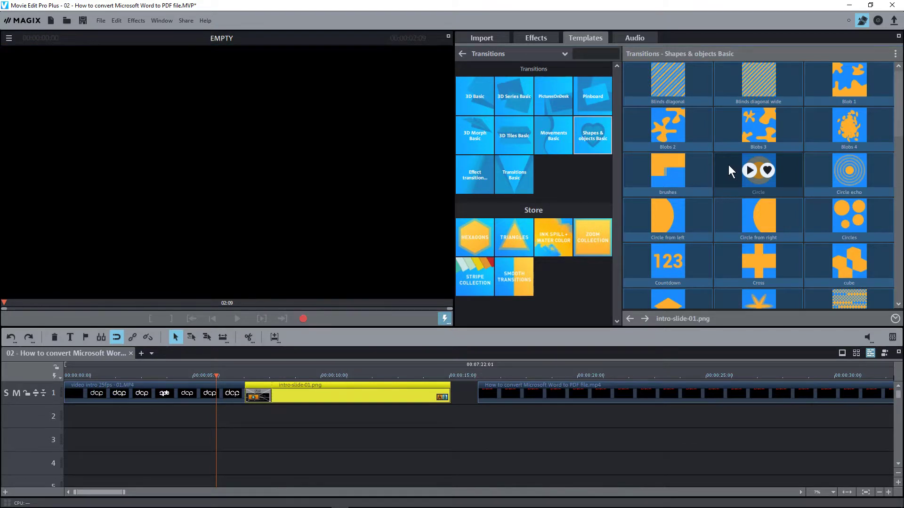
# Step: Apply Circle between the intro animation and intro slide, then play it back
pyautogui.moveTo(728, 165); pyautogui.dragTo(258, 388)
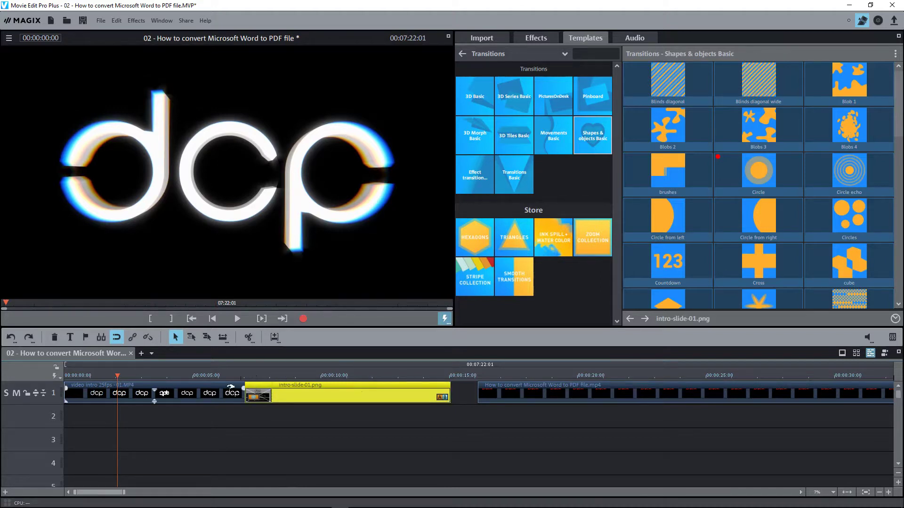
pyautogui.click(210, 372)
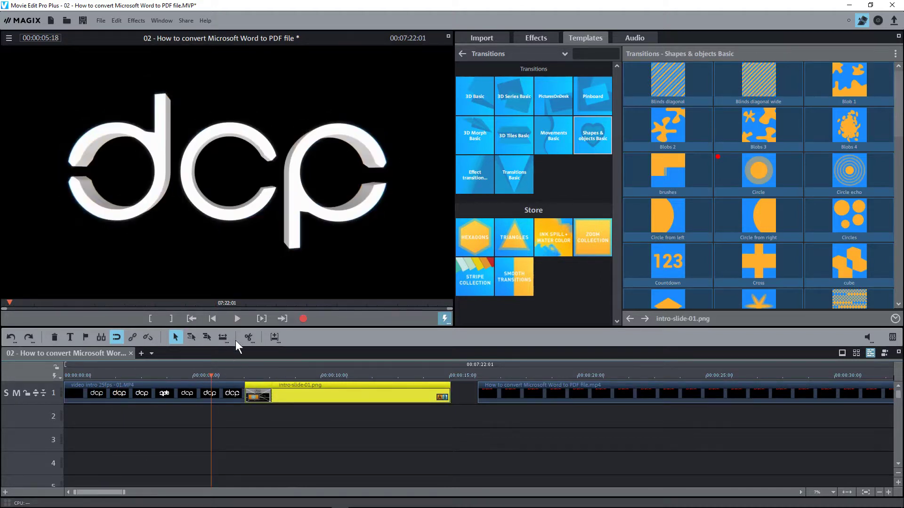
pyautogui.click(238, 320)
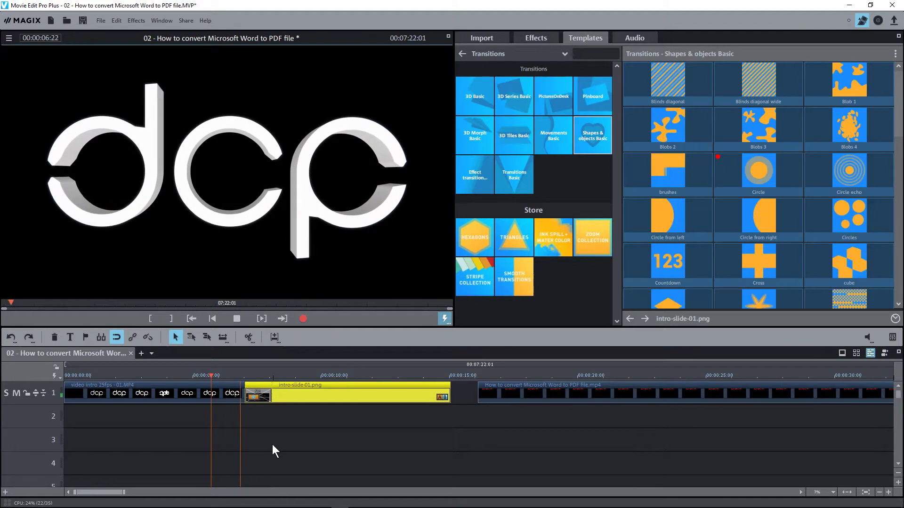
pyautogui.click(236, 320)
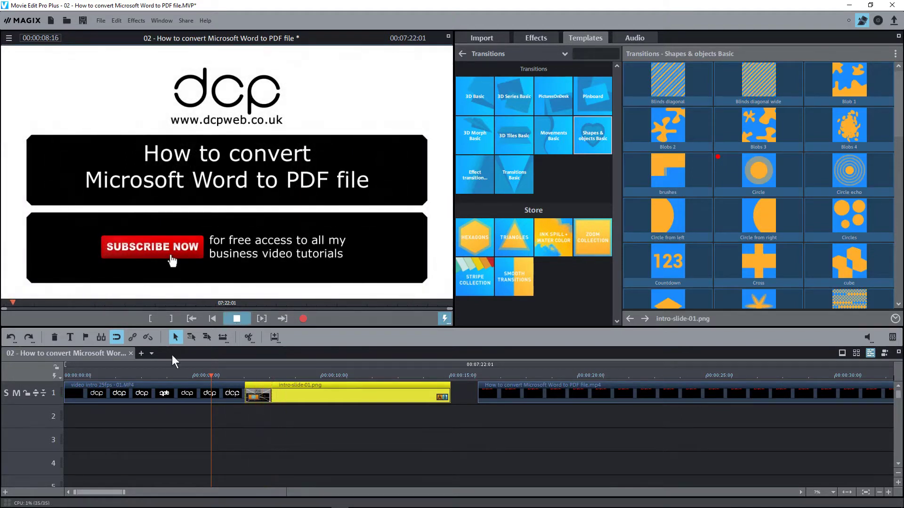
# Step: Slide the tutorial video earlier onto the intro slide's end and play the join
pyautogui.click(539, 396)
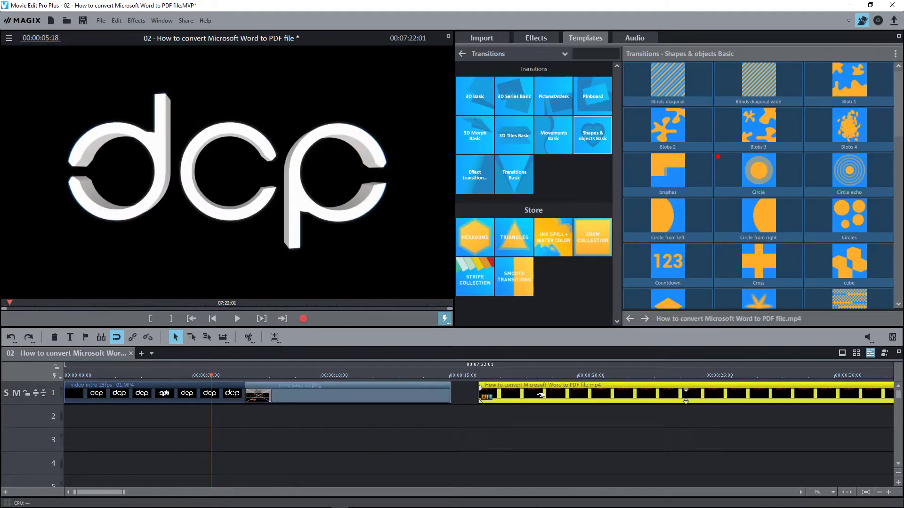
pyautogui.moveTo(554, 392); pyautogui.dragTo(511, 392)
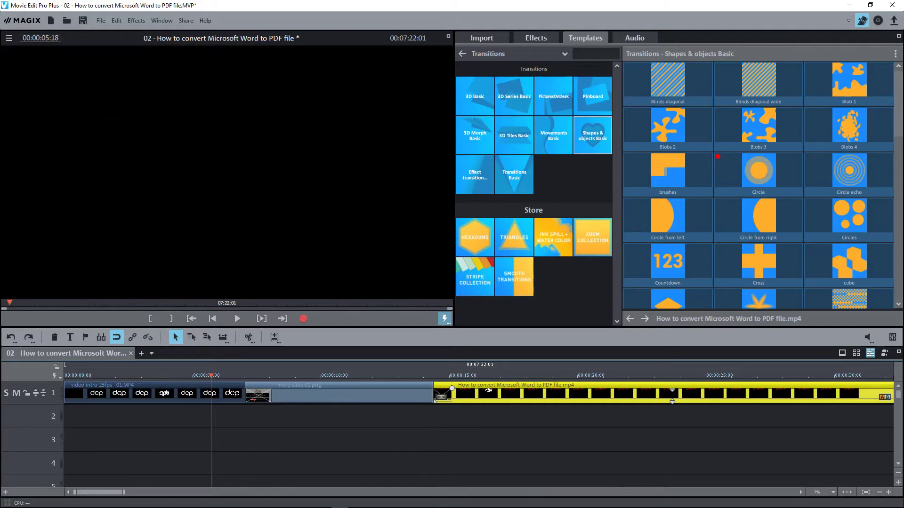
pyautogui.click(398, 376)
pyautogui.click(399, 375)
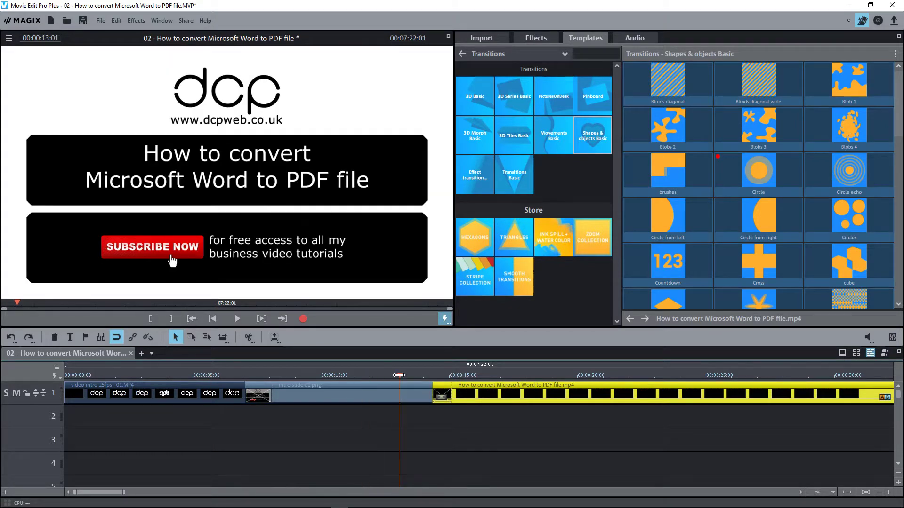
pyautogui.click(237, 319)
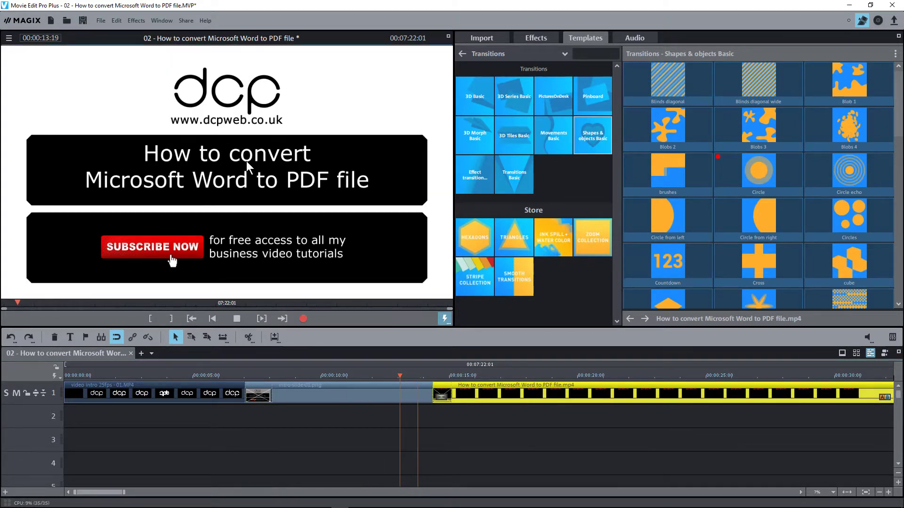
pyautogui.click(236, 318)
pyautogui.moveTo(758, 178)
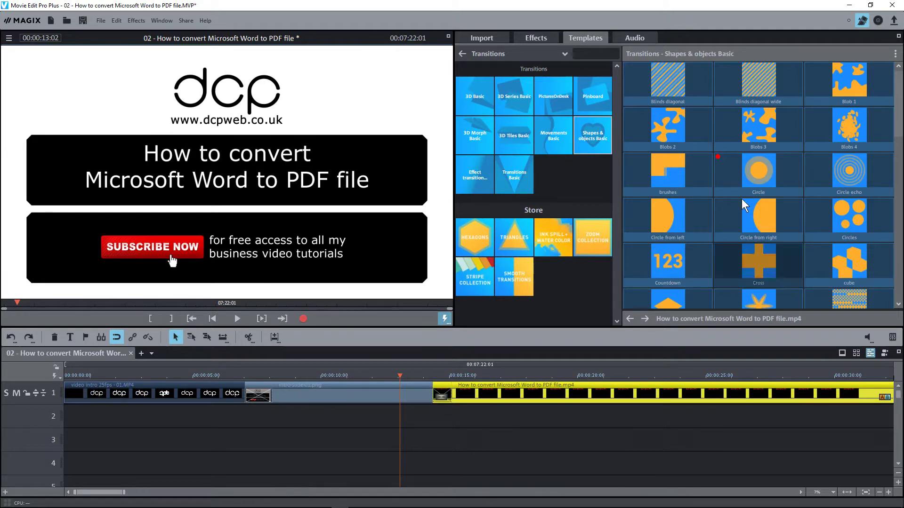
# Step: Apply the Circle transition at the intro slide–main video join and play it back
pyautogui.moveTo(753, 172); pyautogui.dragTo(445, 399)
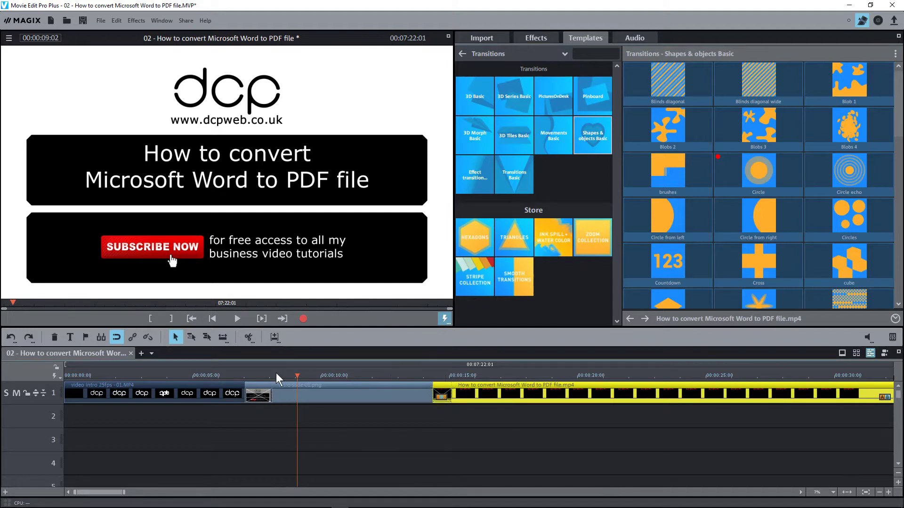
pyautogui.moveTo(295, 375); pyautogui.dragTo(370, 374)
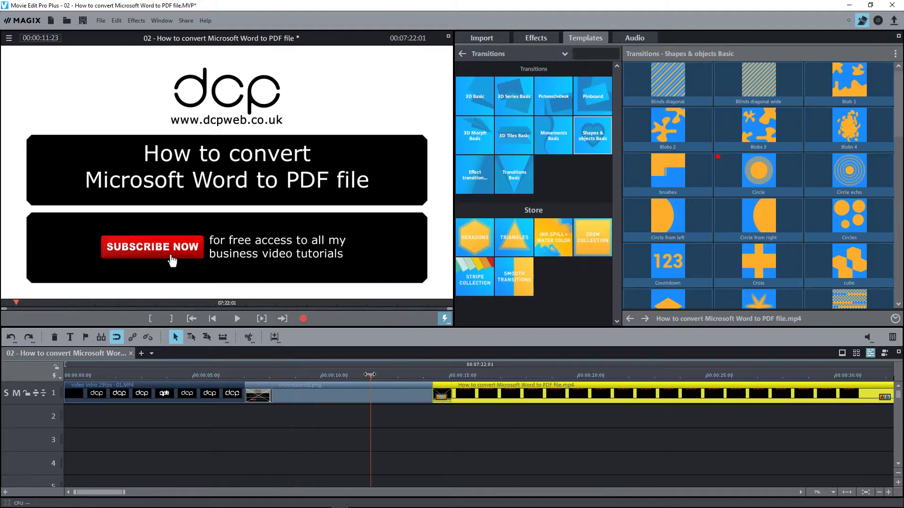
pyautogui.click(239, 318)
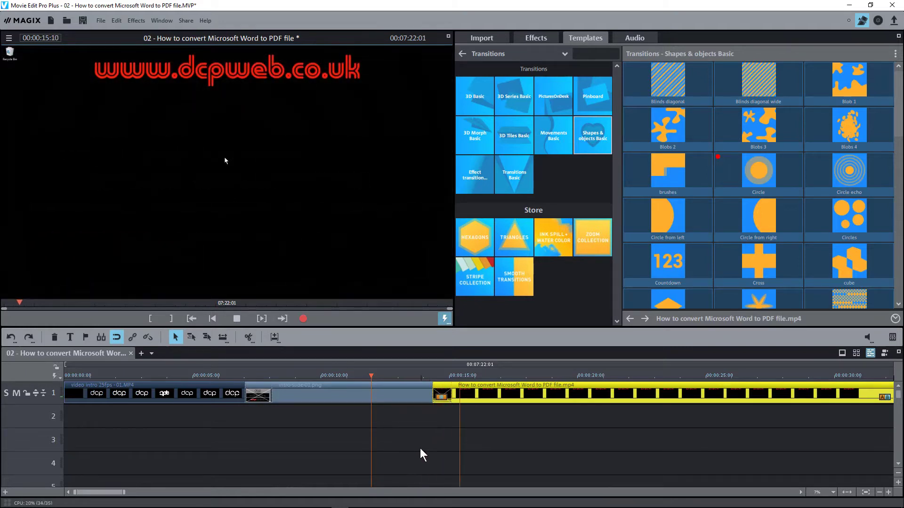
pyautogui.press('space')
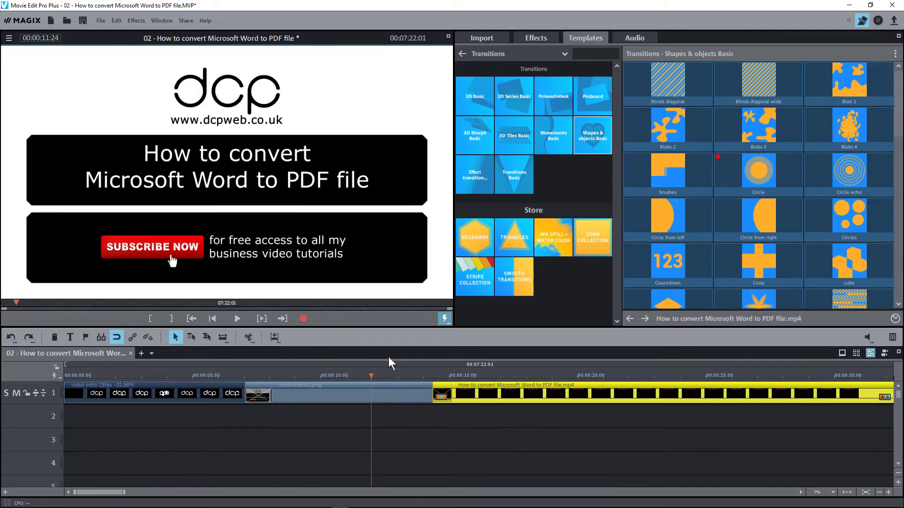
# Step: Widen the main video's overlap with the intro slide, preview, then reduce it slightly
pyautogui.moveTo(524, 393); pyautogui.dragTo(499, 391)
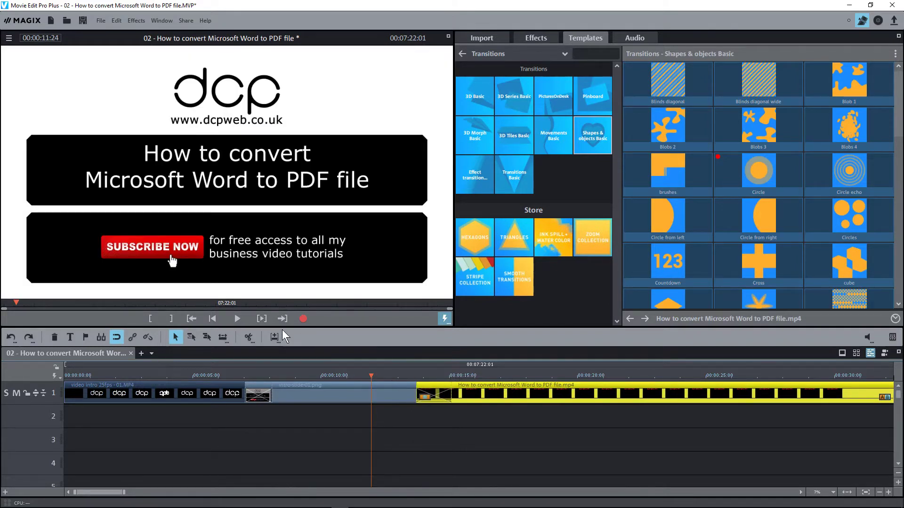
pyautogui.click(238, 319)
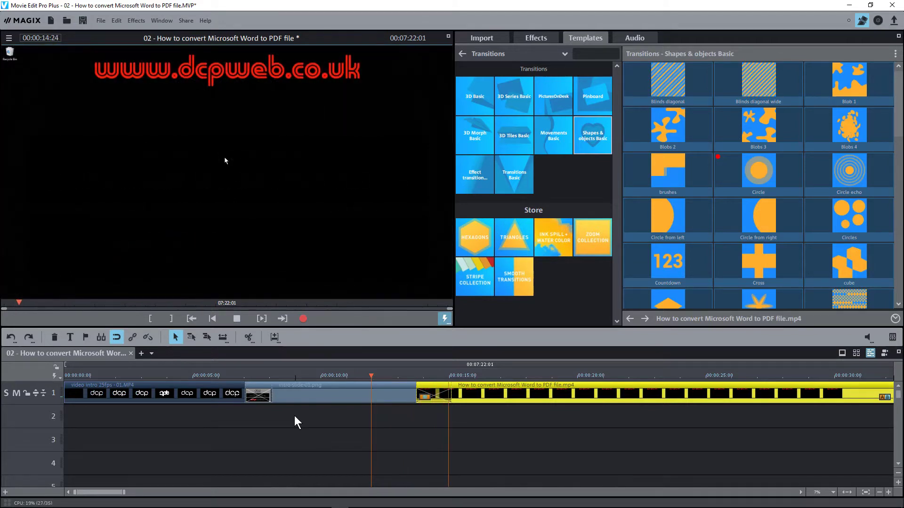
pyautogui.press('space')
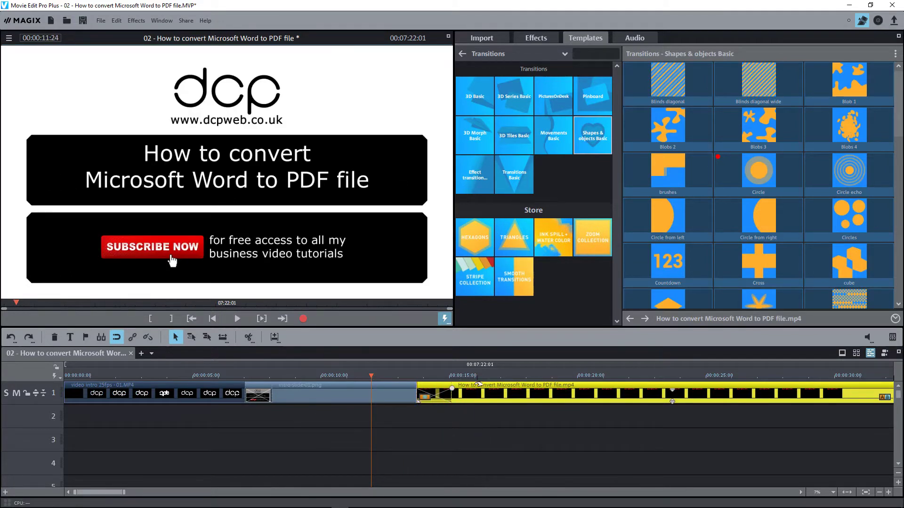
pyautogui.moveTo(488, 389); pyautogui.dragTo(493, 390)
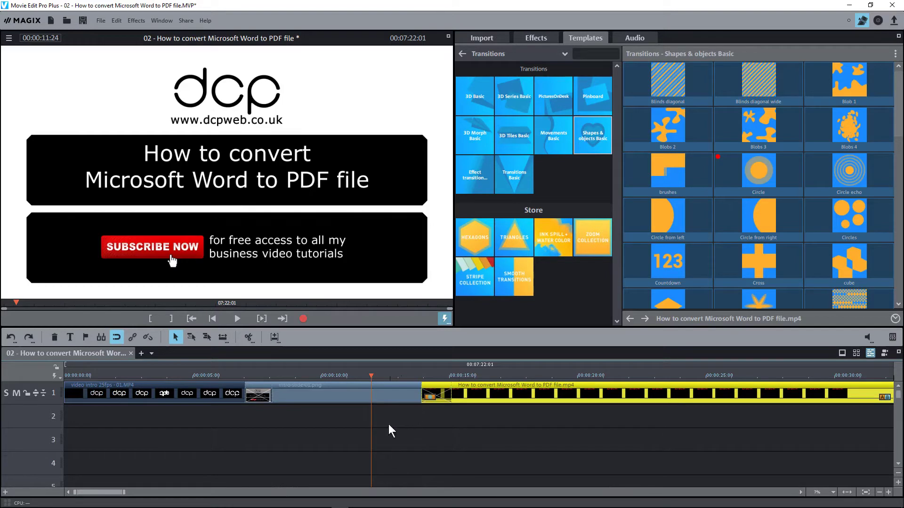
# Step: Save, then move end-slide-01.png to start at 00:07:01:21 and play the join
pyautogui.click(82, 21)
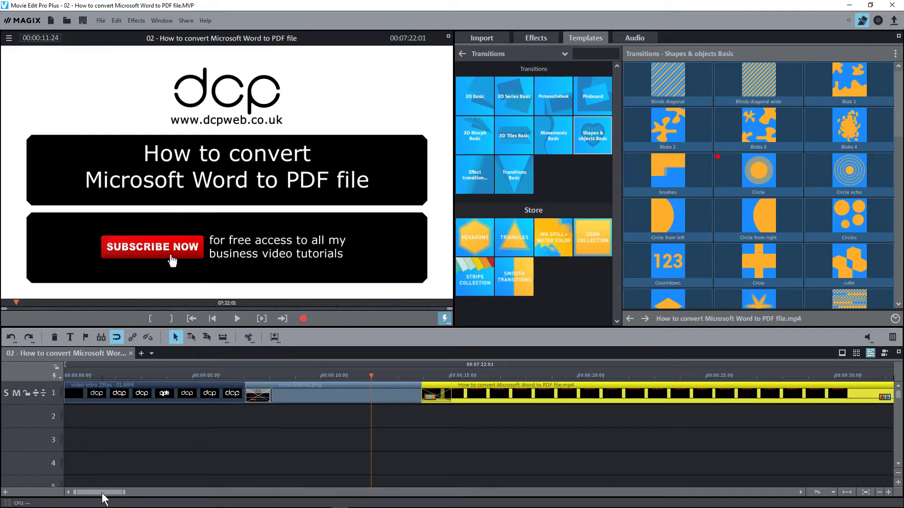
pyautogui.moveTo(102, 494); pyautogui.dragTo(776, 492)
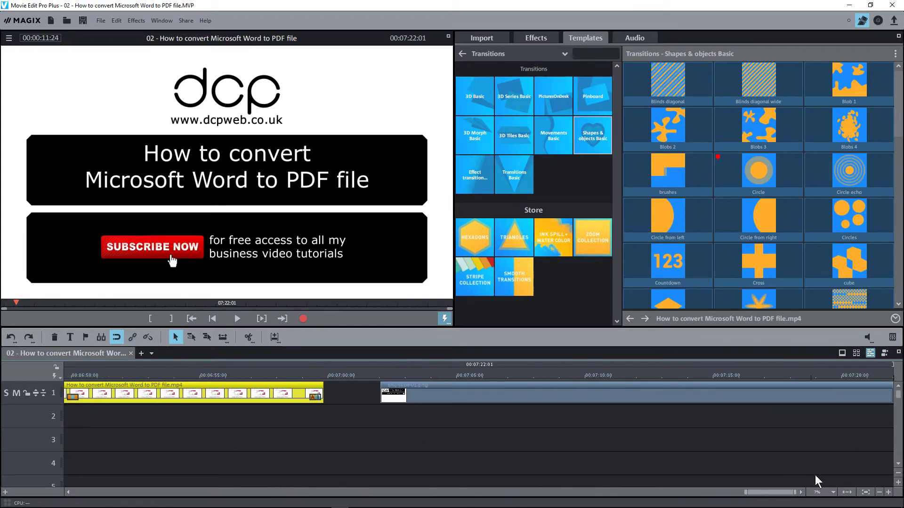
pyautogui.click(539, 397)
pyautogui.moveTo(539, 397); pyautogui.dragTo(448, 394)
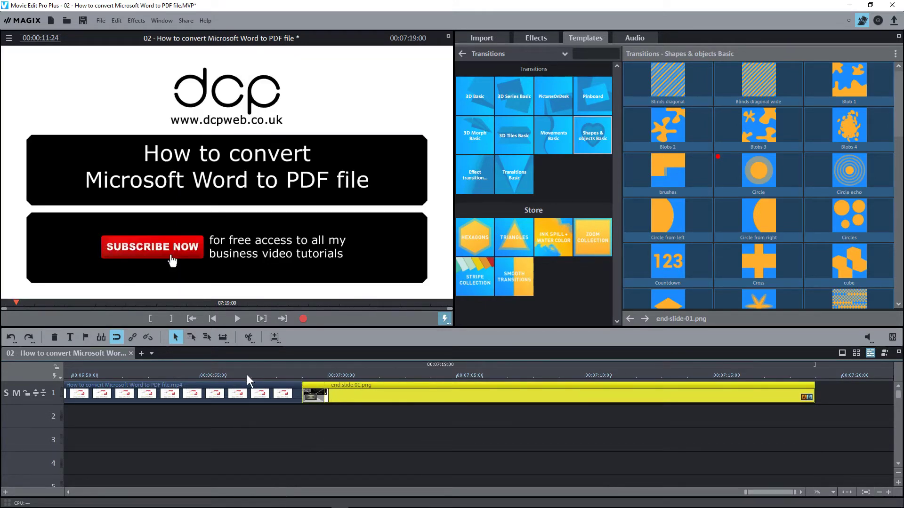
pyautogui.click(248, 376)
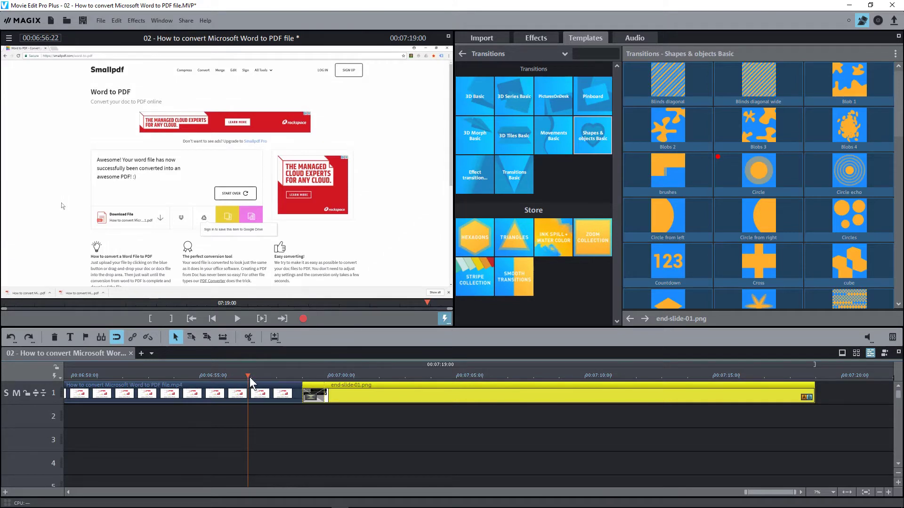
pyautogui.click(231, 320)
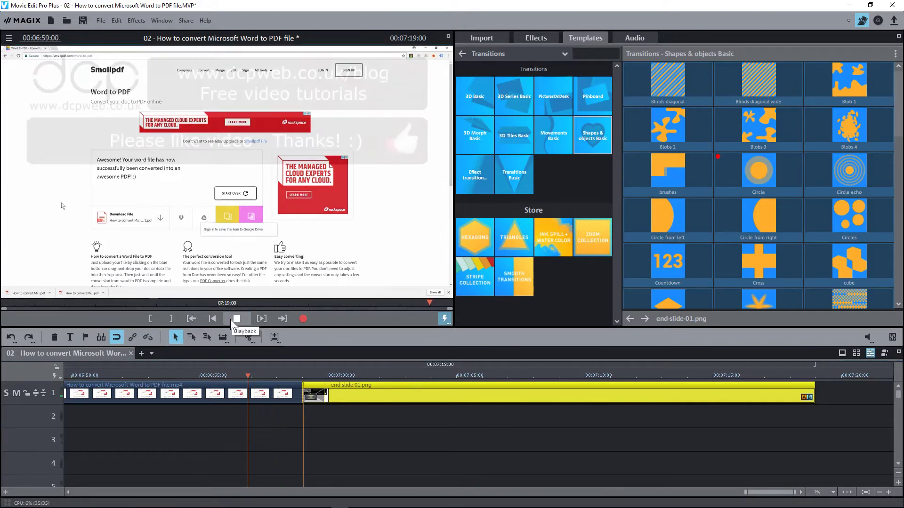
# Step: Place the Circle transition between the tutorial recording and end-slide-01.png and play it back
pyautogui.click(230, 319)
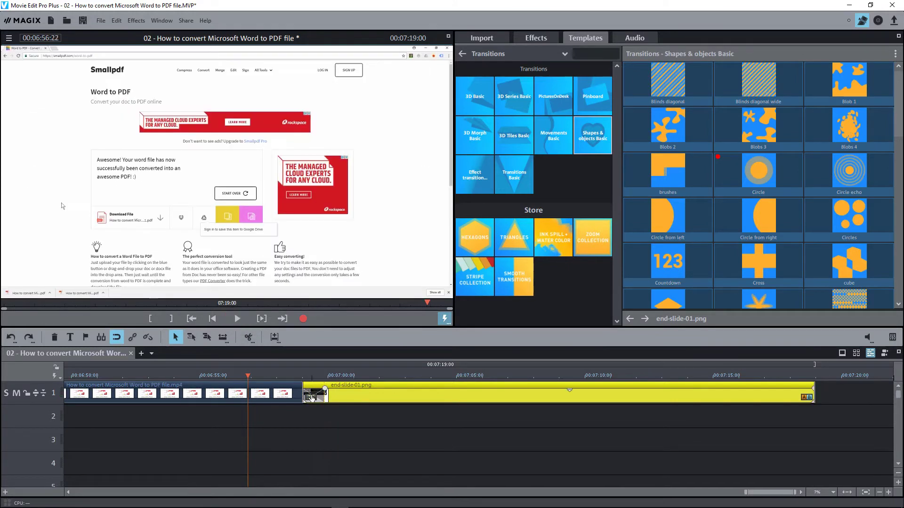
pyautogui.moveTo(723, 173); pyautogui.dragTo(317, 397)
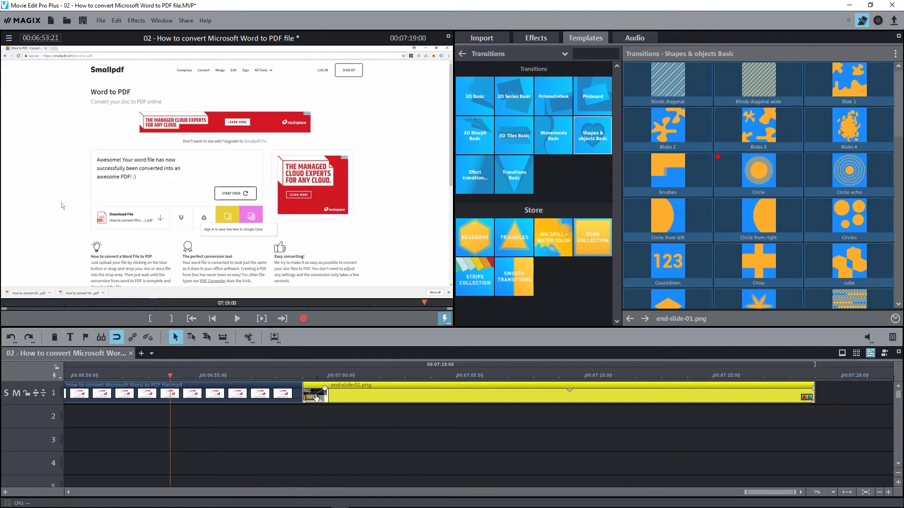
pyautogui.click(238, 320)
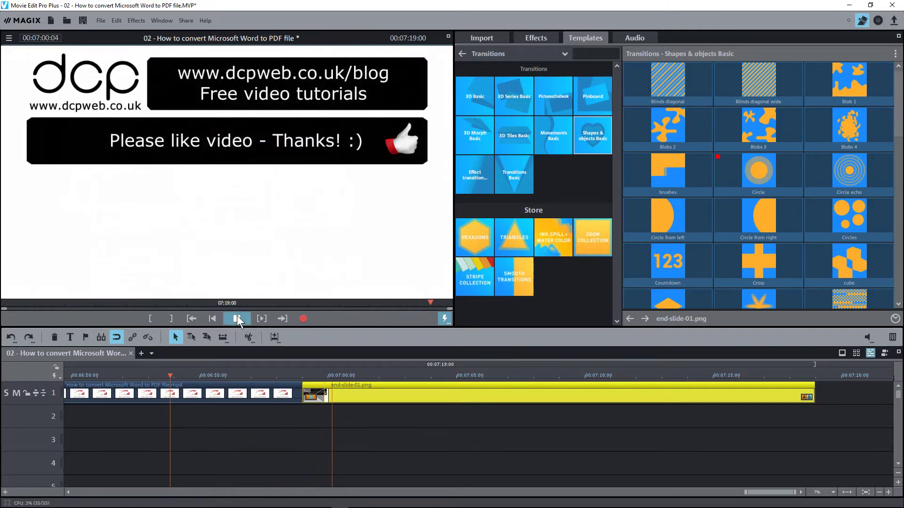
pyautogui.click(236, 318)
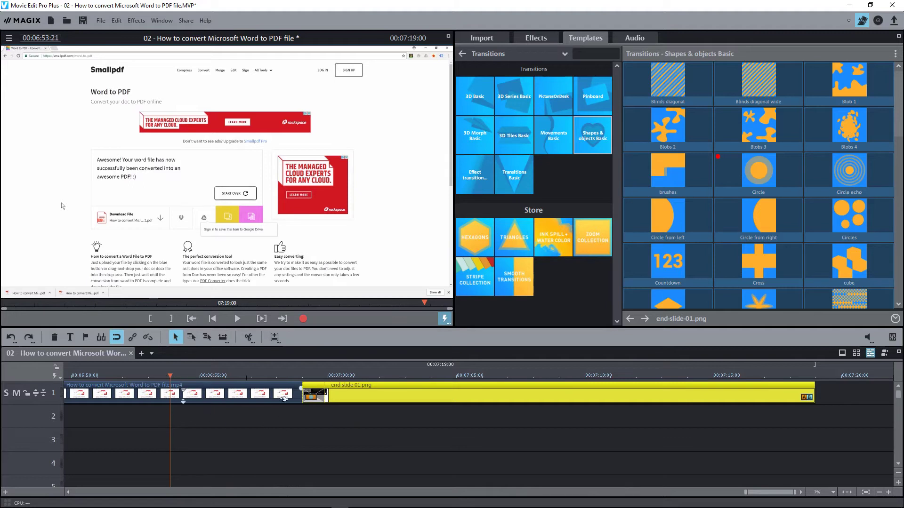
# Step: Save the project
pyautogui.click(82, 24)
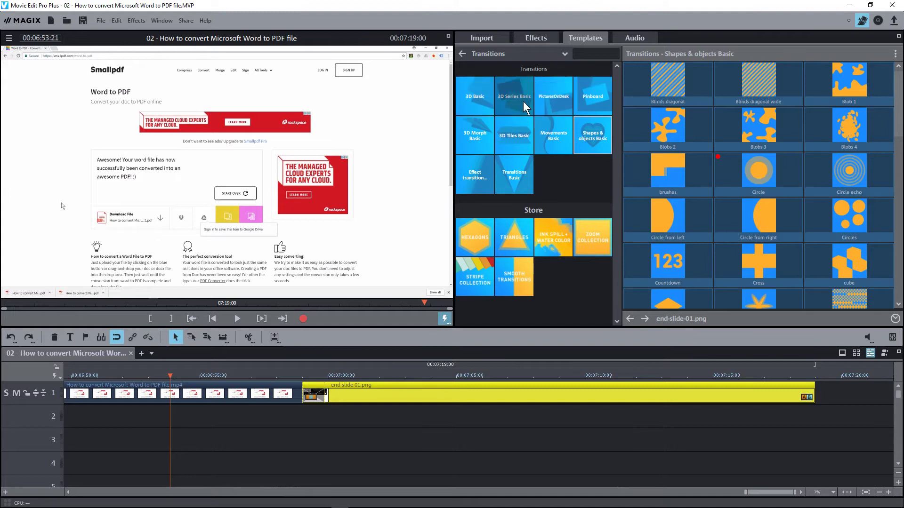
# Step: Show the 3D Morph Basic transitions (Flyer, Fracture, Heart, Star, Winter)
pyautogui.click(475, 138)
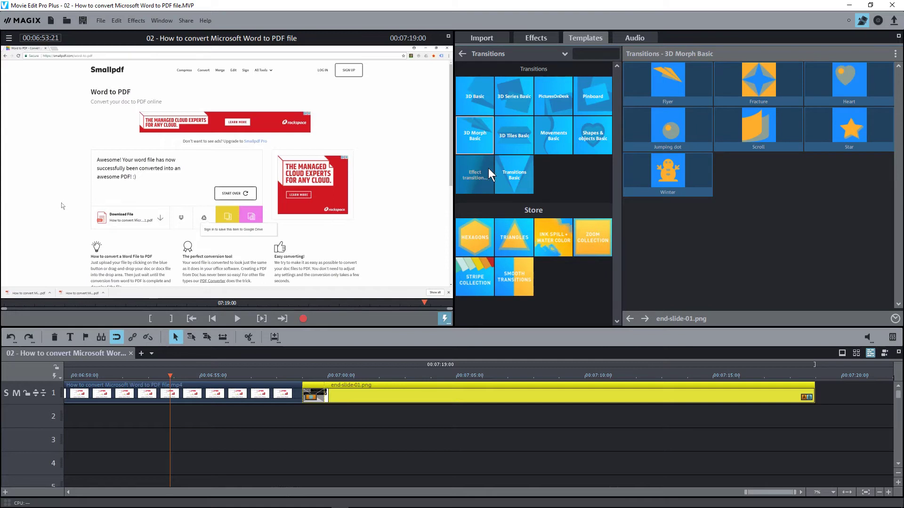
# Step: Preview the Flyer transition from 3D Morph Basic in the monitor
pyautogui.click(653, 80)
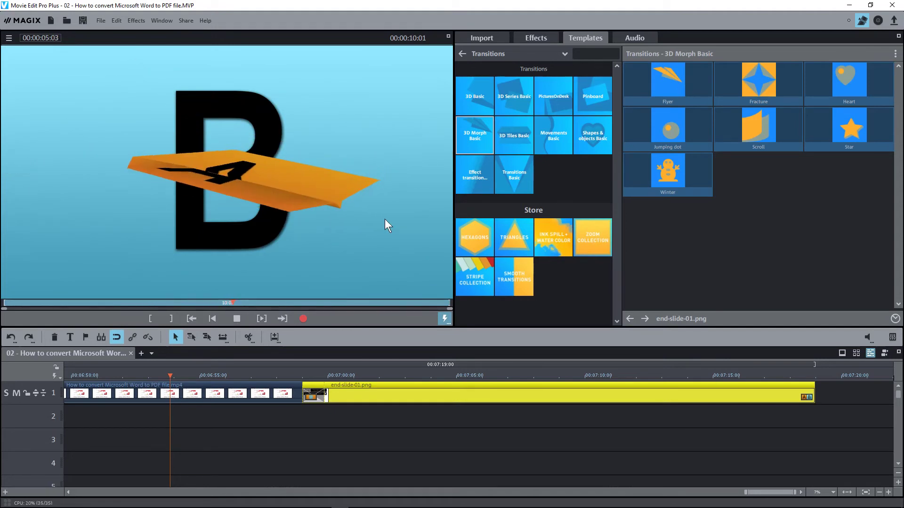
pyautogui.moveTo(656, 90)
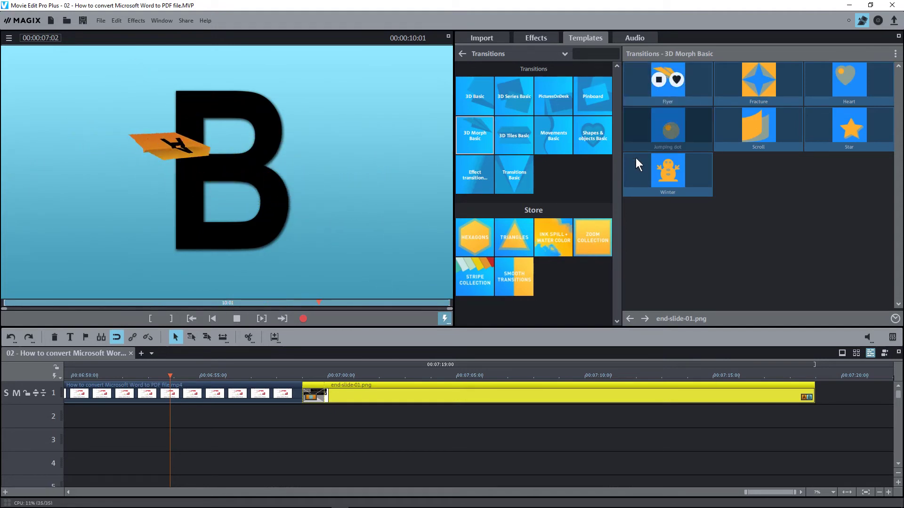
pyautogui.moveTo(676, 188)
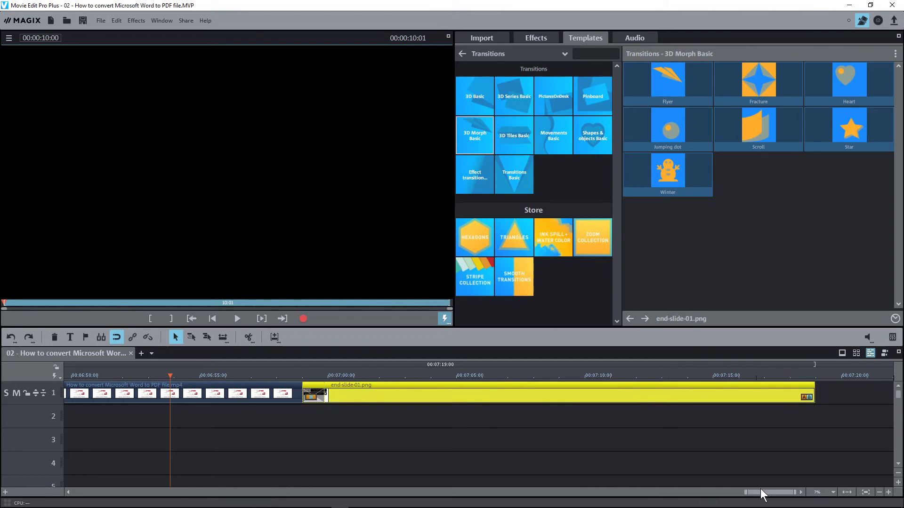
pyautogui.moveTo(761, 492); pyautogui.dragTo(66, 499)
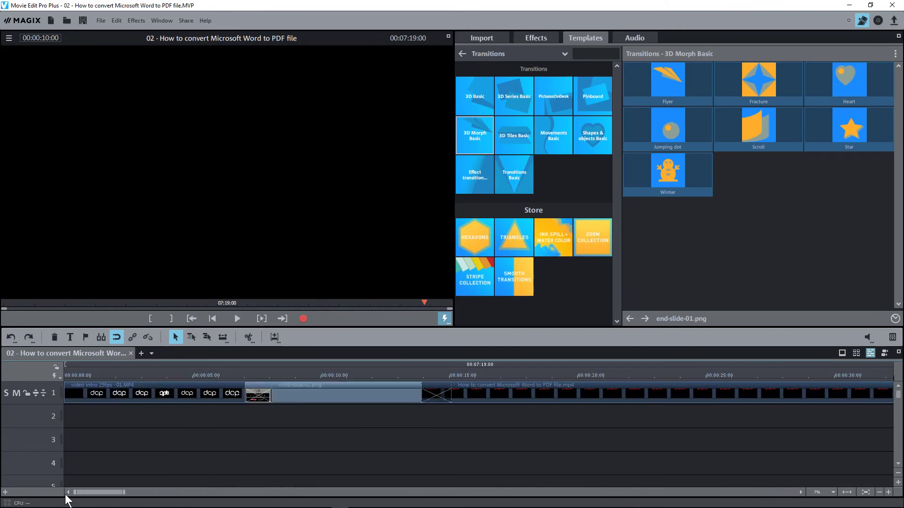